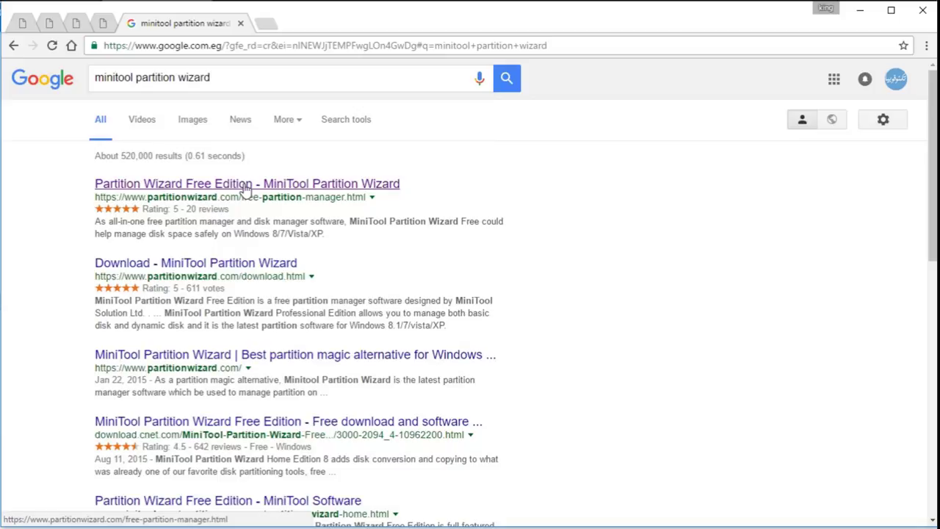
# Open the Partition Wizard Free Edition site from the search results and download the pwfree91.exe installer to the Downloads folder
pyautogui.click(246, 186)
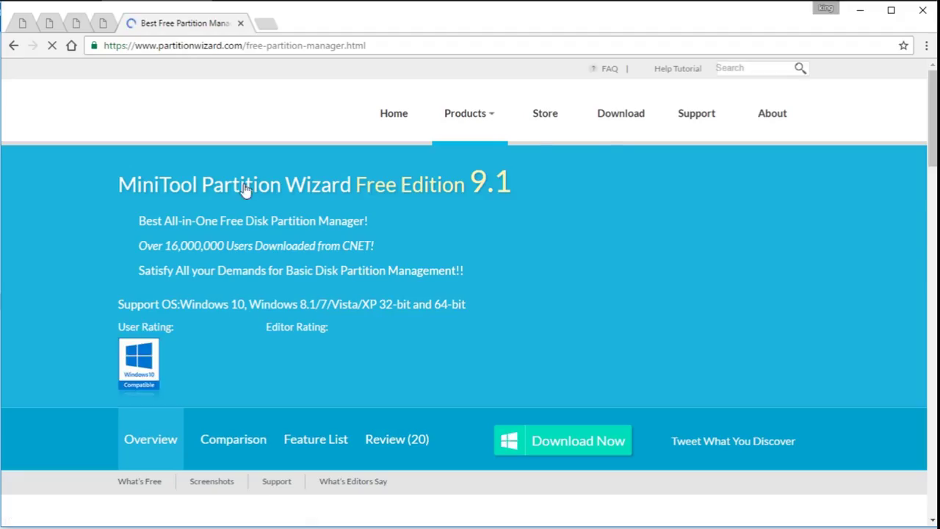
pyautogui.click(562, 445)
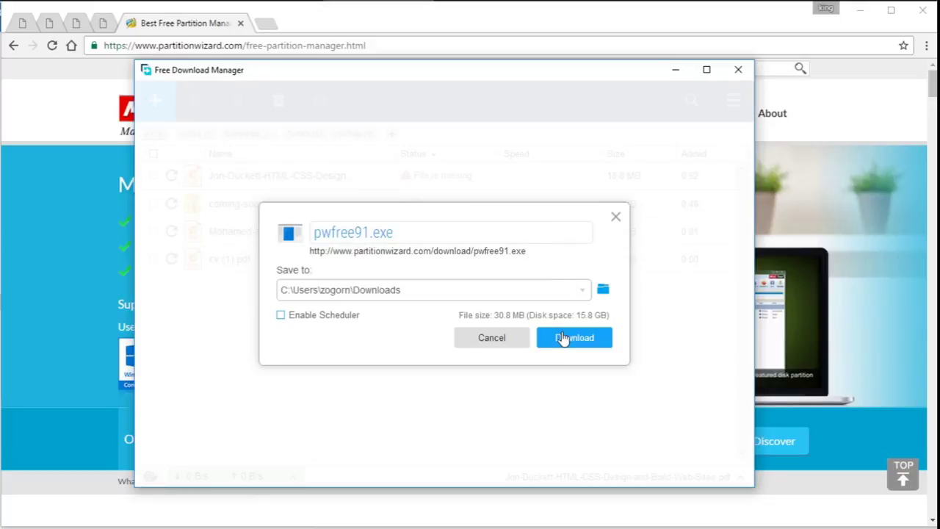
pyautogui.click(565, 337)
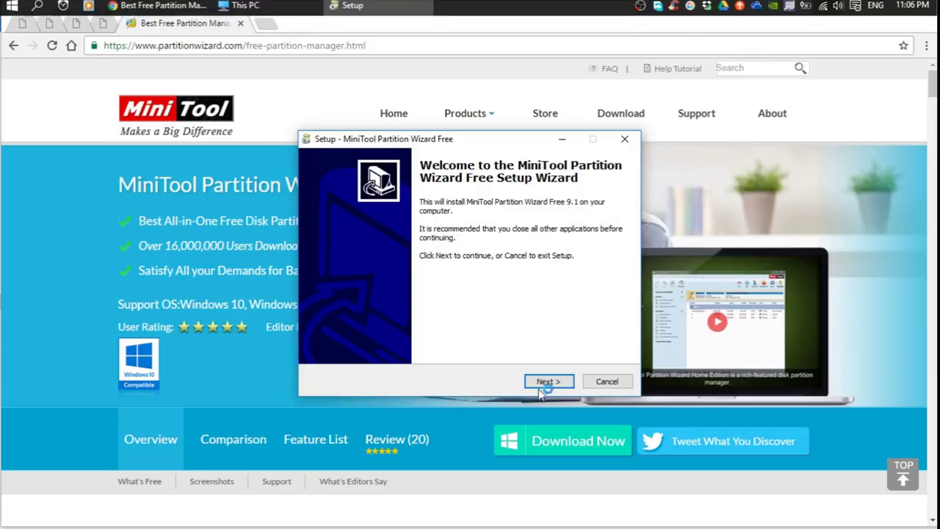
# Install MiniTool Partition Wizard Free 9.1 into the existing default folder with a desktop icon, and launch it without the promotional message
pyautogui.click(549, 381)
pyautogui.click(549, 382)
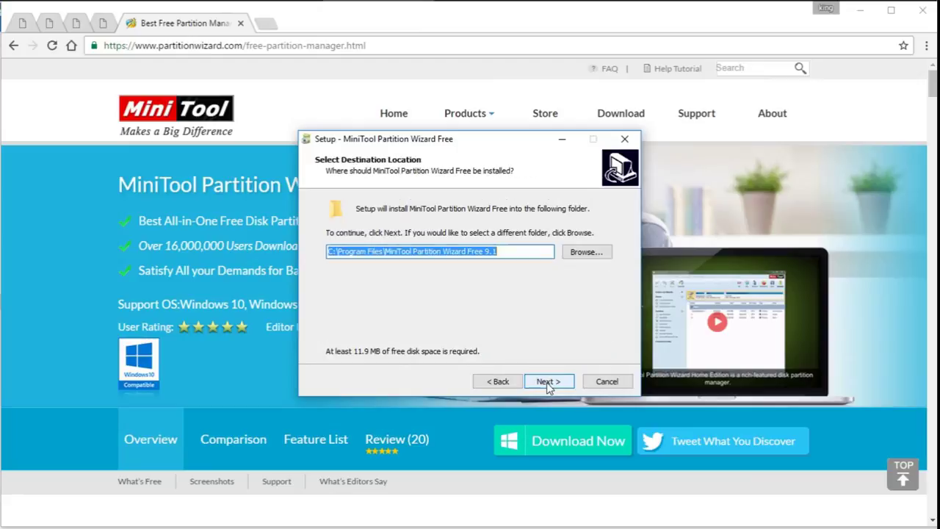
pyautogui.click(547, 383)
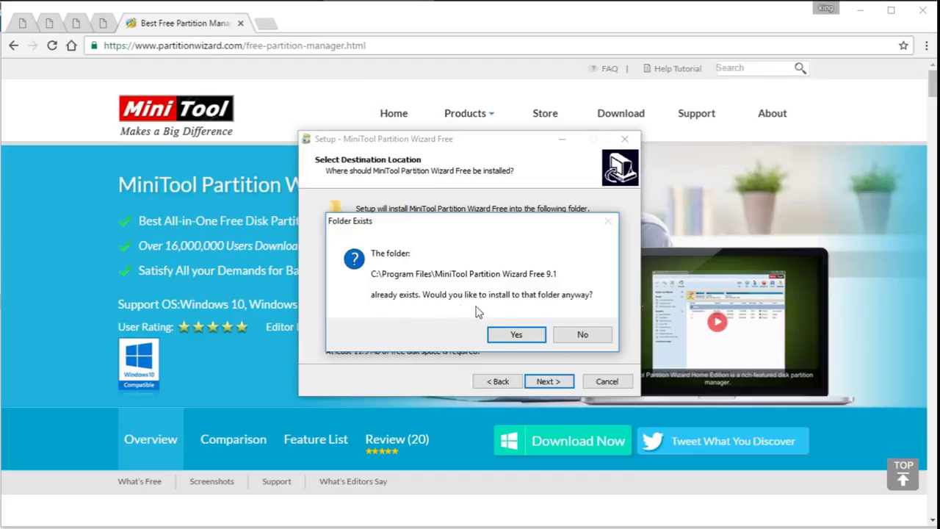
pyautogui.click(506, 336)
pyautogui.click(549, 383)
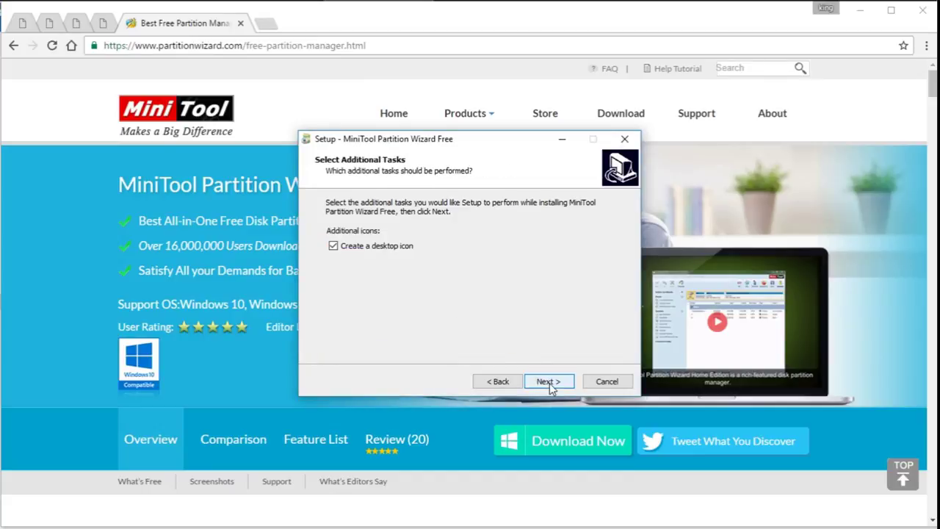
pyautogui.click(549, 382)
pyautogui.click(549, 382)
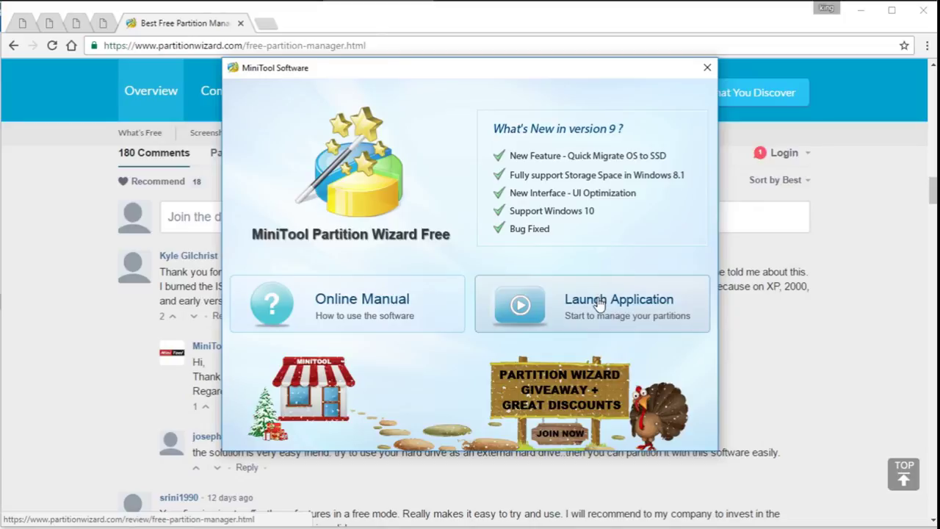
pyautogui.click(601, 304)
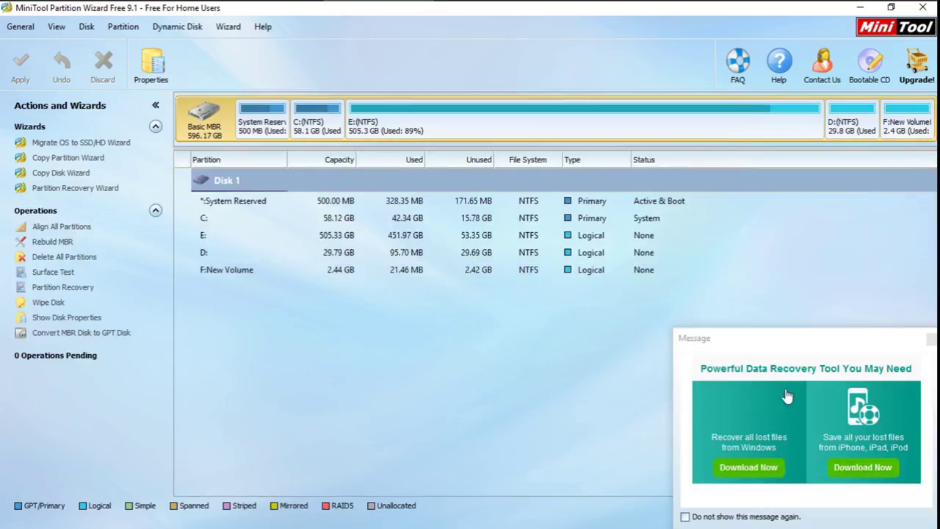
pyautogui.click(931, 339)
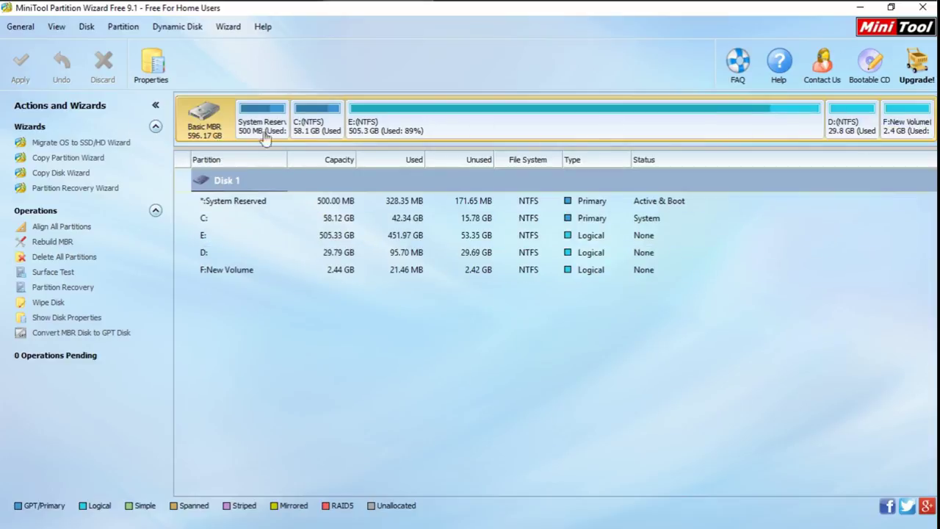
# Examine the System Reserved, C:, E:, D: and F: partitions on Disk 1, comparing their sizes and used space
pyautogui.click(263, 132)
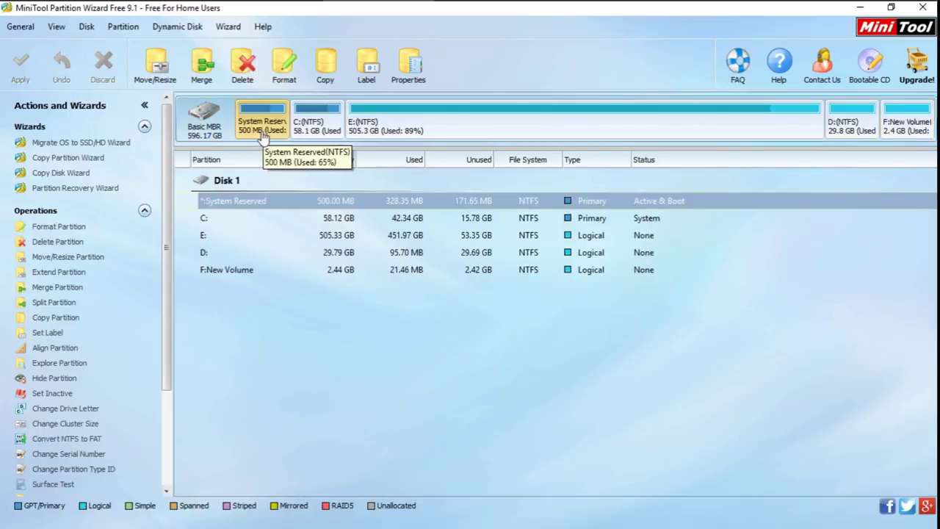
pyautogui.click(311, 137)
pyautogui.click(395, 132)
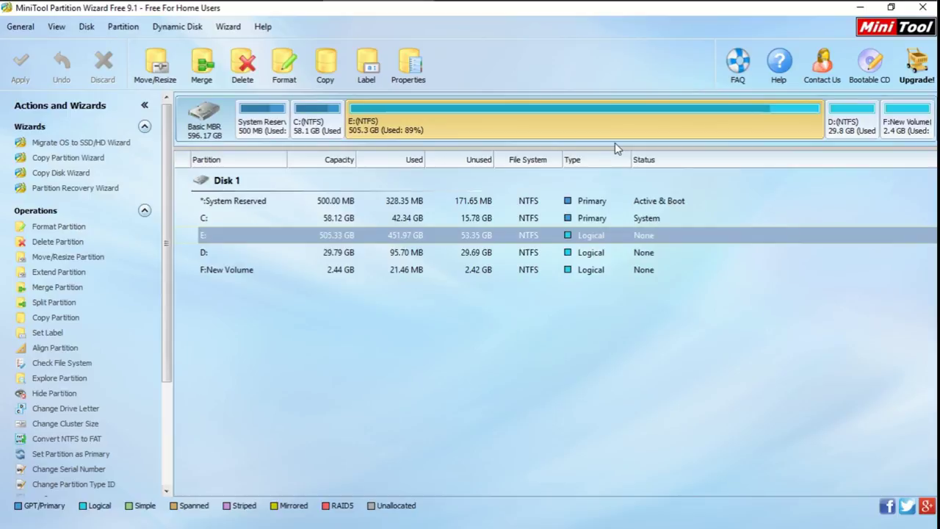
pyautogui.click(845, 129)
pyautogui.click(887, 128)
pyautogui.click(844, 129)
pyautogui.click(888, 129)
pyautogui.click(844, 129)
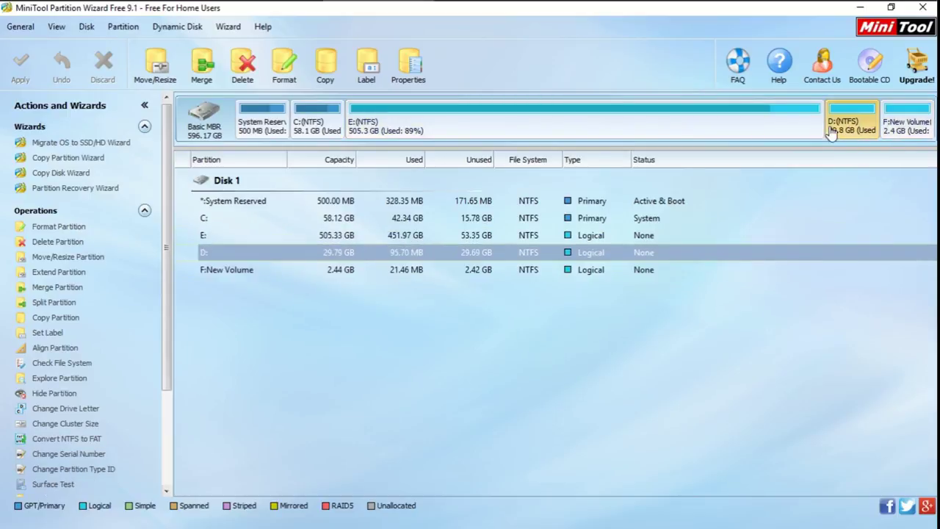
pyautogui.click(915, 132)
pyautogui.click(840, 132)
# Shrink partition E: from its end to about 492.37 GB, leaving about 12.96 GB of unallocated space after it
pyautogui.click(793, 133)
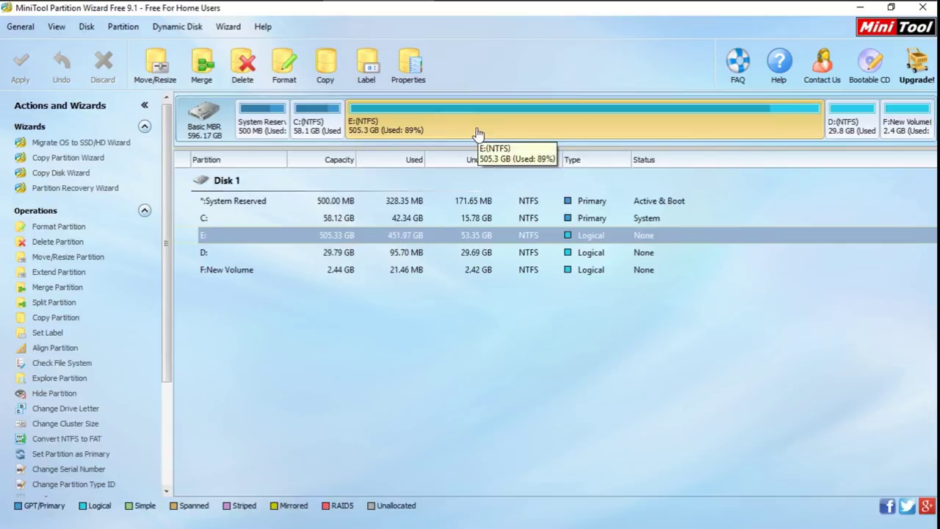
pyautogui.click(158, 77)
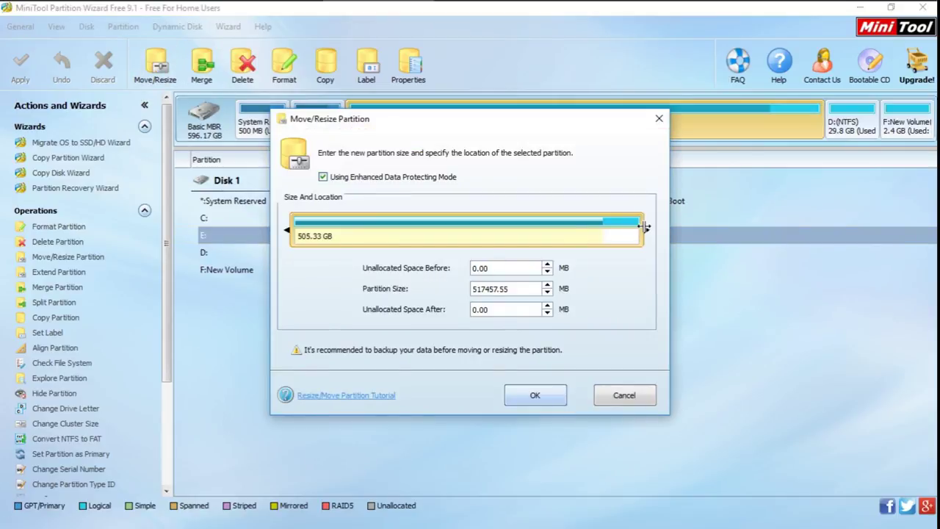
pyautogui.moveTo(645, 228); pyautogui.dragTo(633, 236)
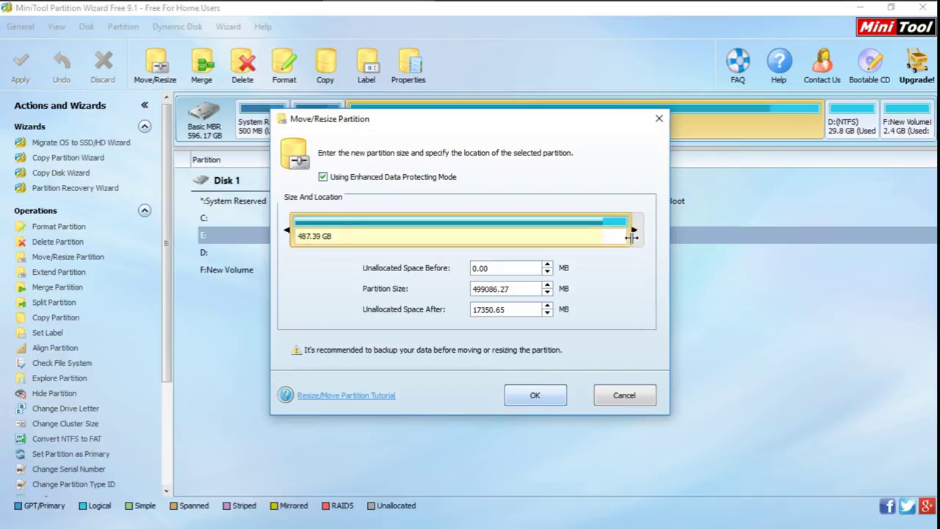
pyautogui.moveTo(497, 120); pyautogui.dragTo(494, 205)
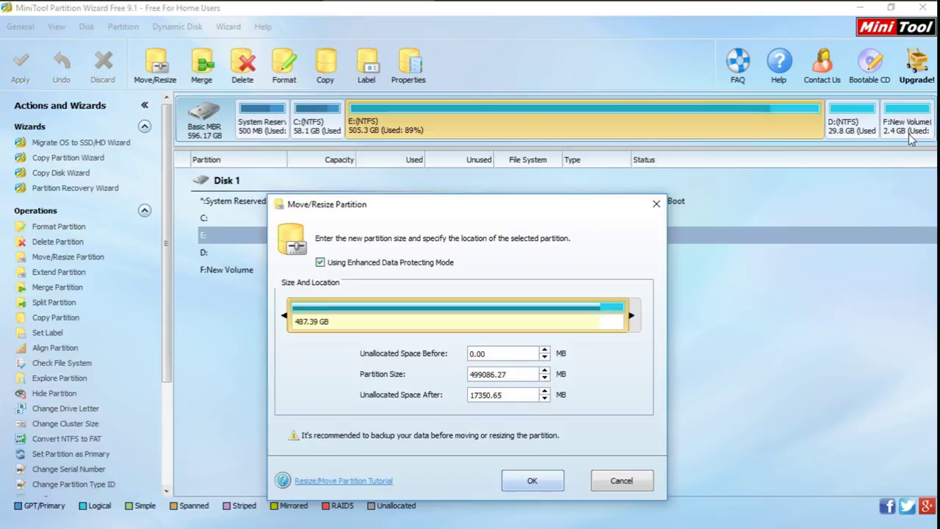
pyautogui.moveTo(631, 314); pyautogui.dragTo(676, 321)
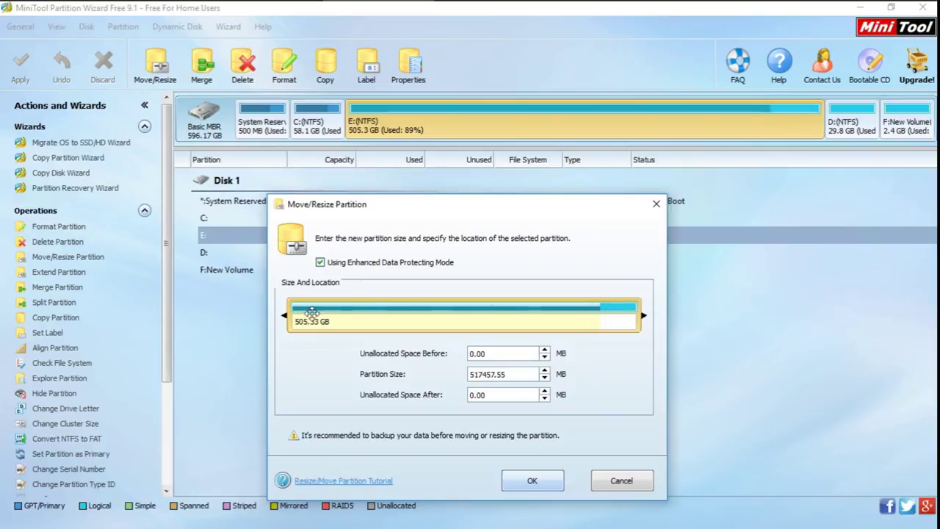
pyautogui.moveTo(289, 317)
pyautogui.mouseDown()
pyautogui.moveTo(330, 321)
pyautogui.moveTo(287, 321)
pyautogui.mouseUp()
pyautogui.moveTo(493, 213); pyautogui.dragTo(456, 131)
pyautogui.moveTo(602, 230); pyautogui.dragTo(580, 231)
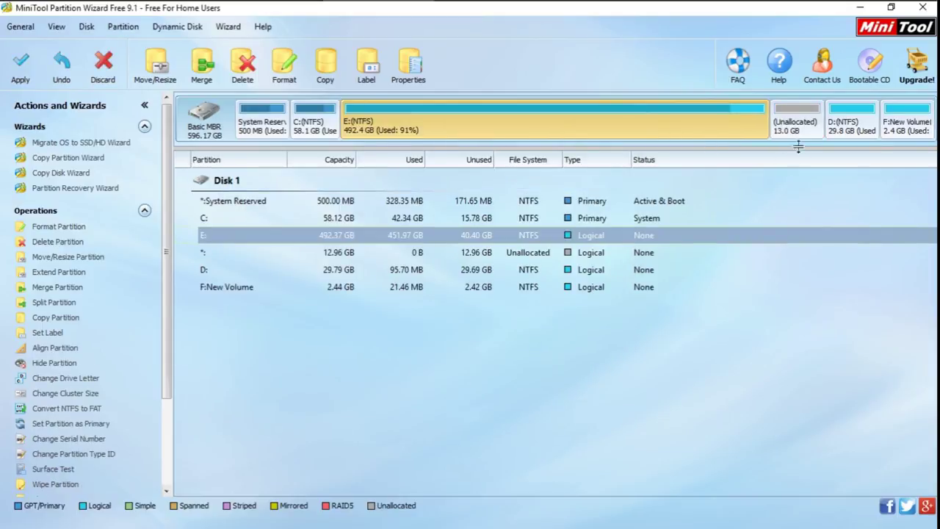
# Delete partitions D: and F: so their space joins the unallocated space after E:
pyautogui.click(795, 126)
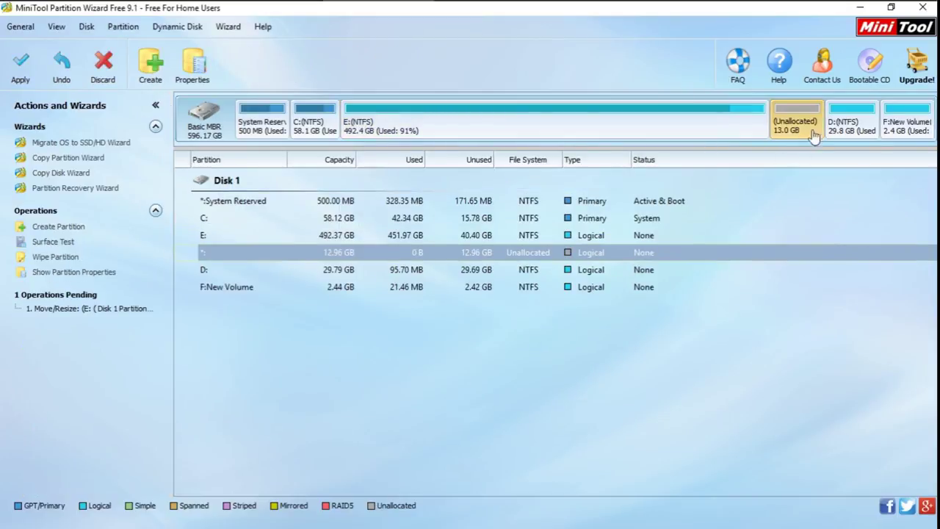
pyautogui.click(846, 125)
pyautogui.click(243, 66)
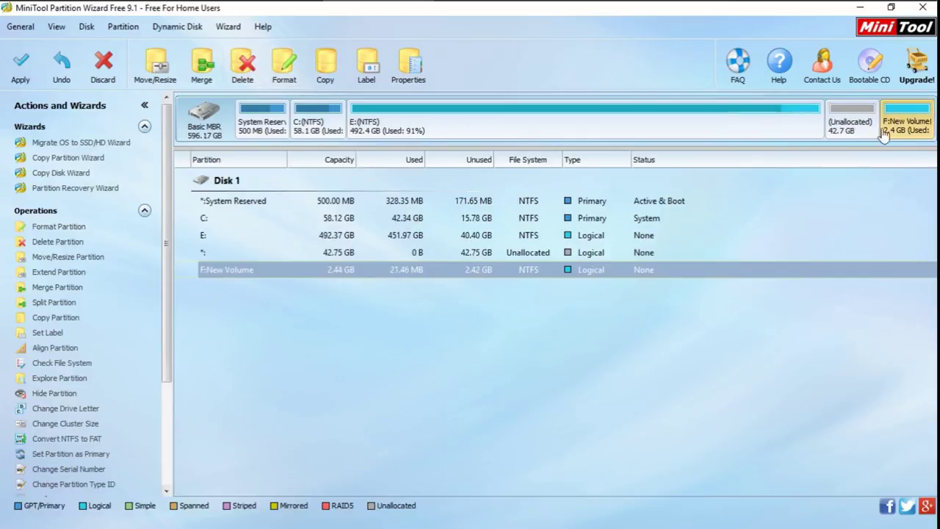
pyautogui.click(242, 65)
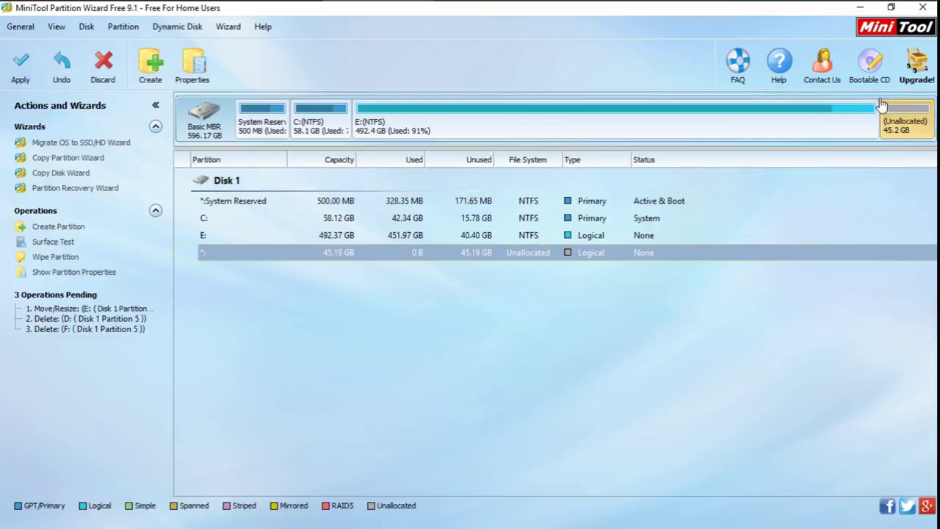
# Start a new logical partition in the unallocated space after E: with the Ext4 file system
pyautogui.click(716, 116)
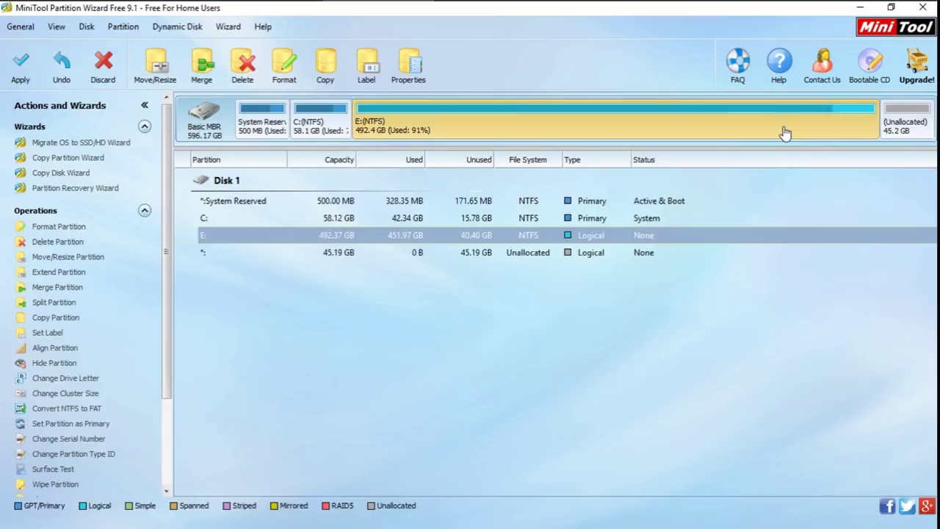
pyautogui.click(918, 126)
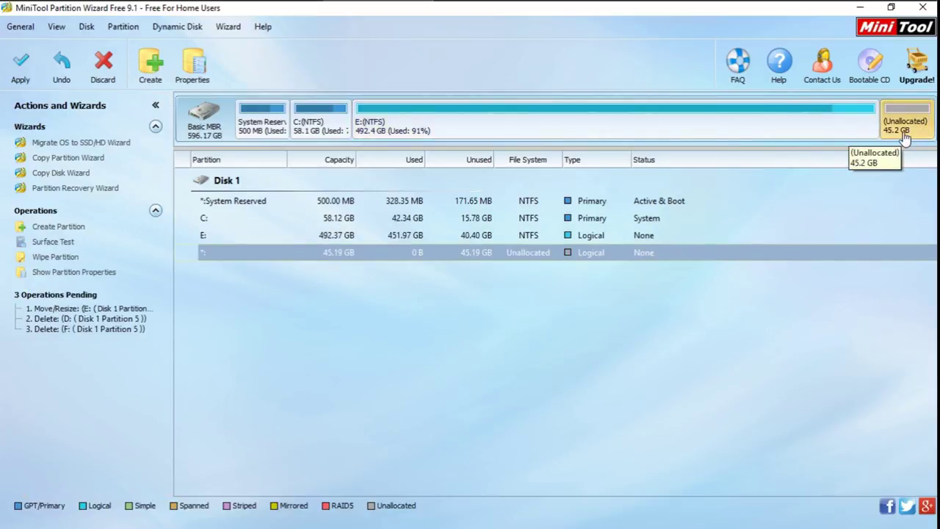
pyautogui.click(150, 87)
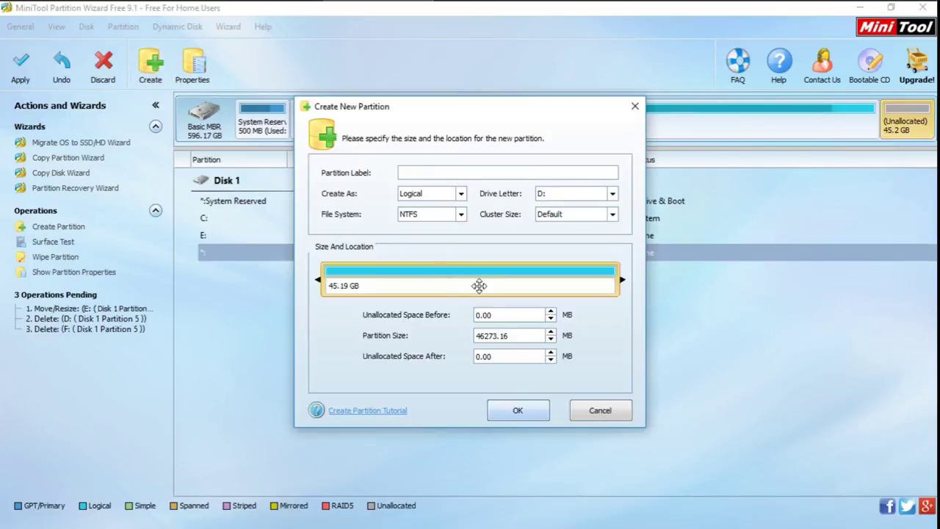
pyautogui.click(462, 193)
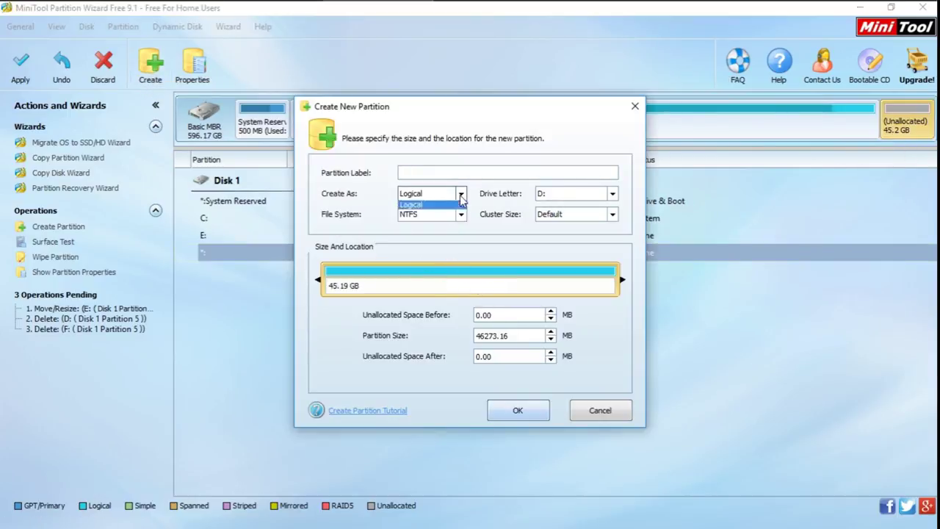
pyautogui.click(462, 205)
pyautogui.click(461, 214)
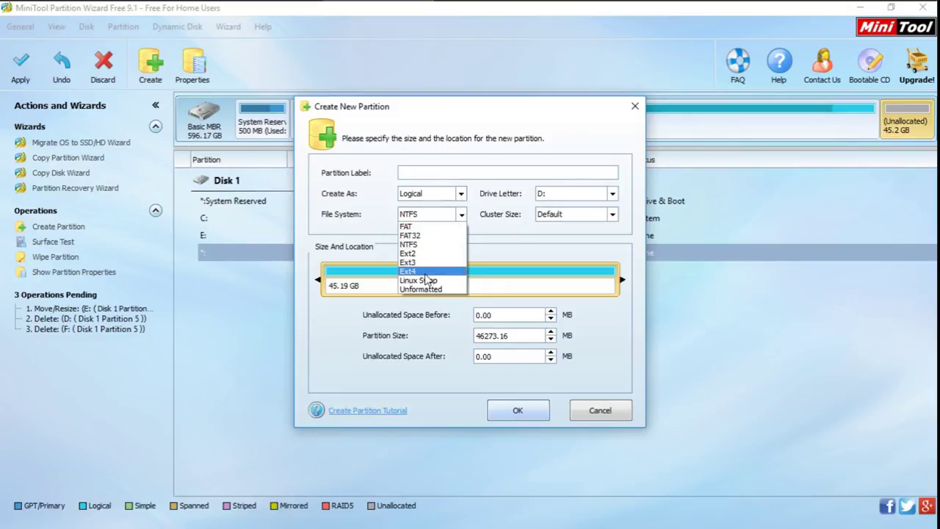
pyautogui.click(408, 271)
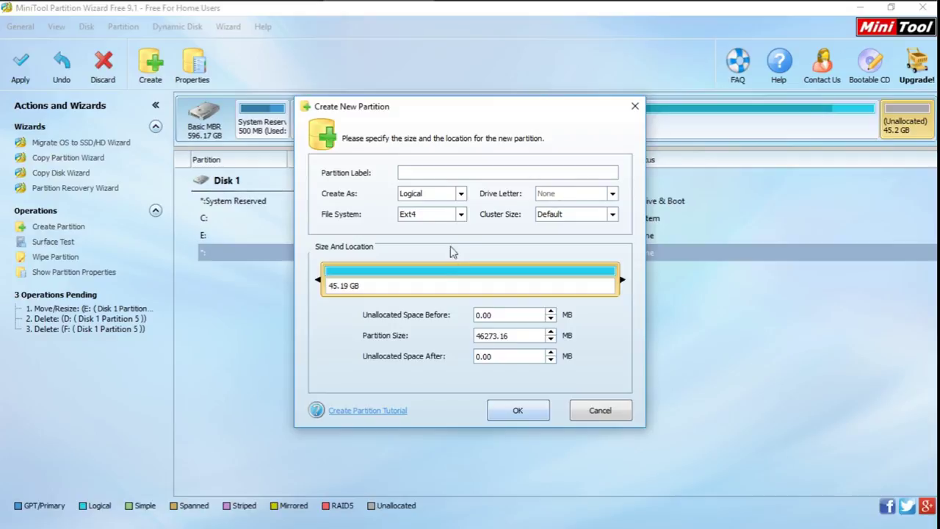
pyautogui.click(457, 216)
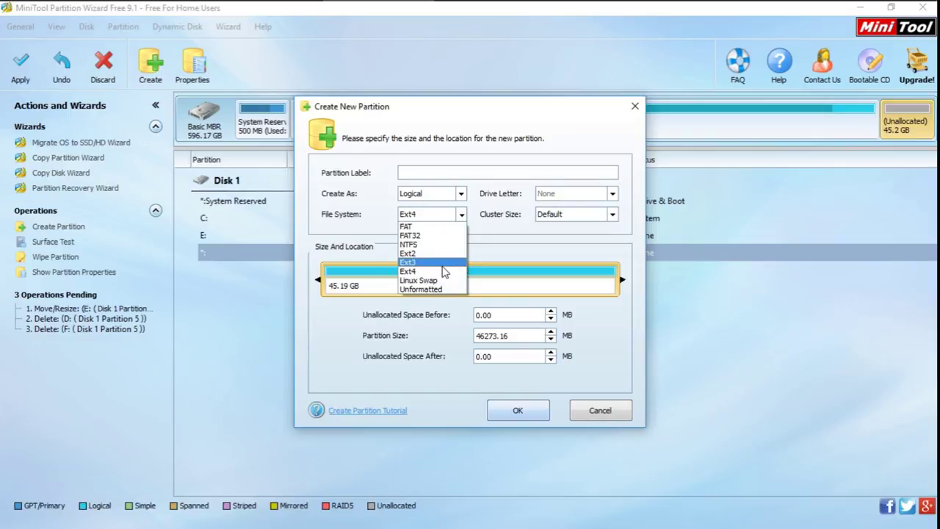
pyautogui.click(437, 272)
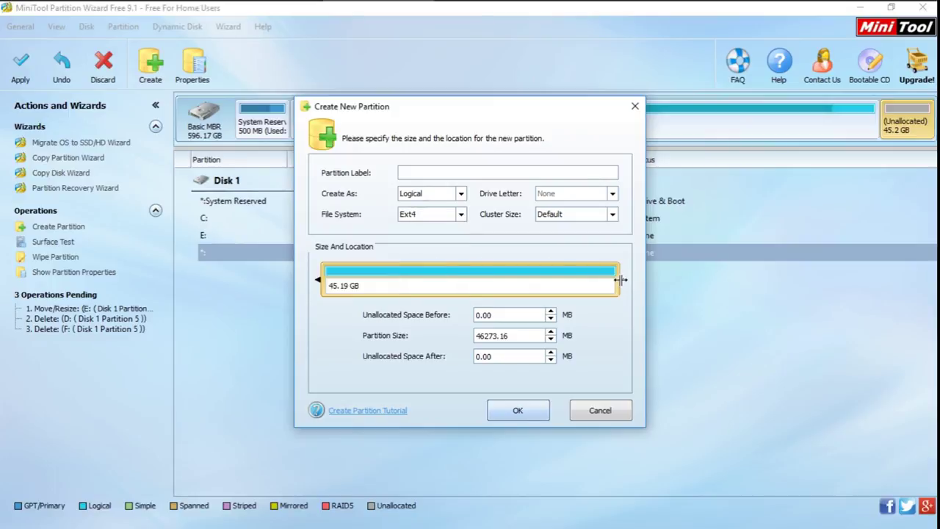
# Reduce the new Ext4 partition to about 41.27 GB, leaving about 3.92 GB unallocated after it, and create it
pyautogui.moveTo(621, 279); pyautogui.dragTo(589, 279)
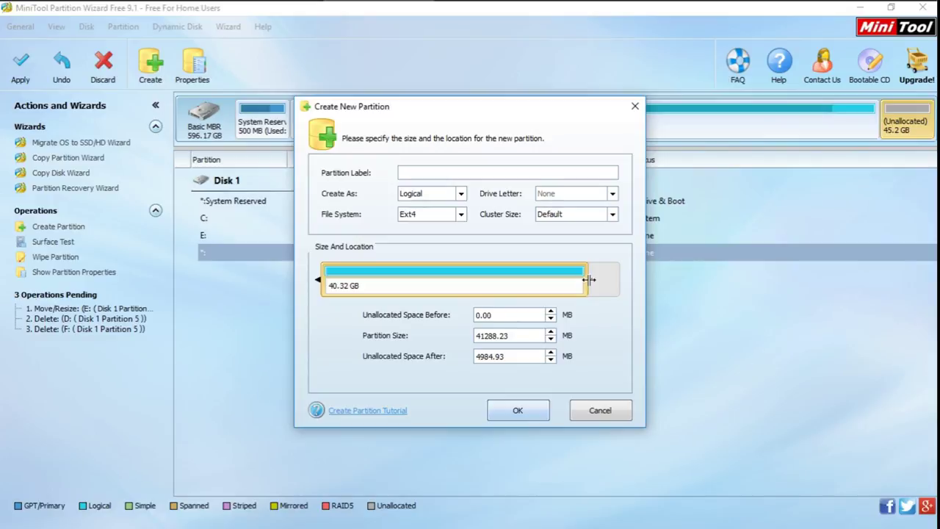
pyautogui.moveTo(589, 279); pyautogui.dragTo(588, 279)
pyautogui.moveTo(589, 275); pyautogui.dragTo(599, 275)
pyautogui.moveTo(598, 275); pyautogui.dragTo(595, 276)
pyautogui.click(523, 410)
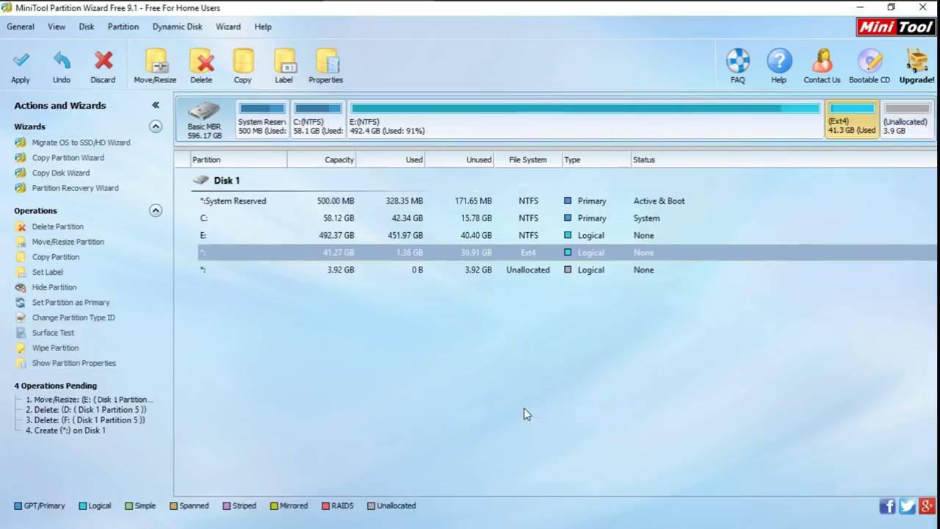
# Create a logical Linux Swap partition that fills the remaining unallocated space after the Ext4 partition
pyautogui.click(905, 123)
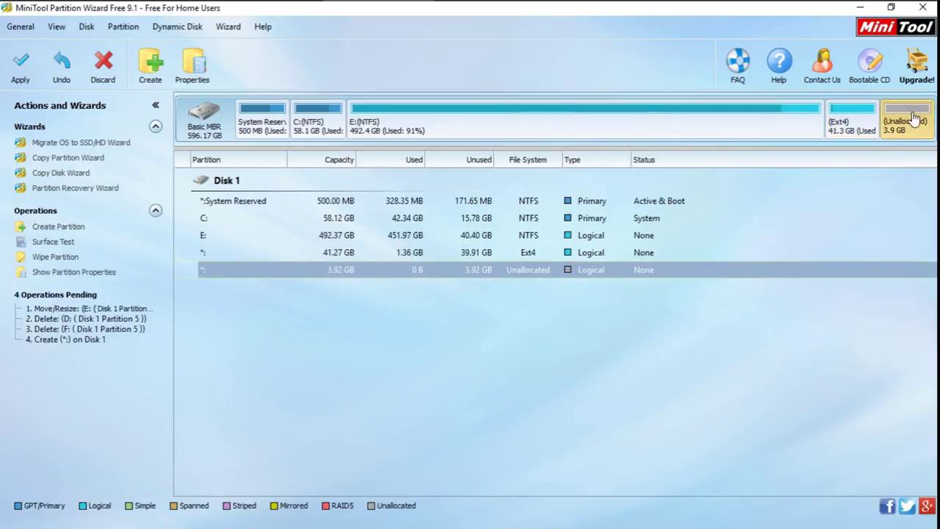
pyautogui.click(151, 67)
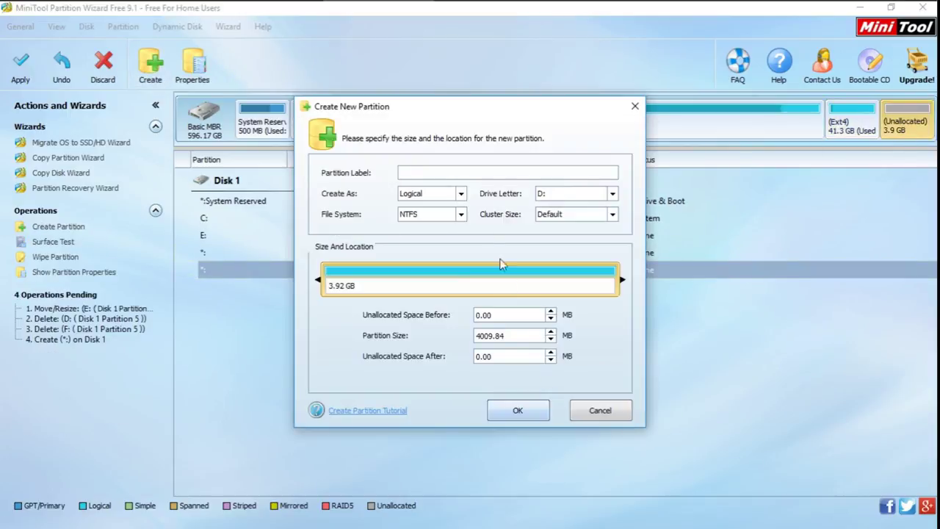
pyautogui.click(456, 215)
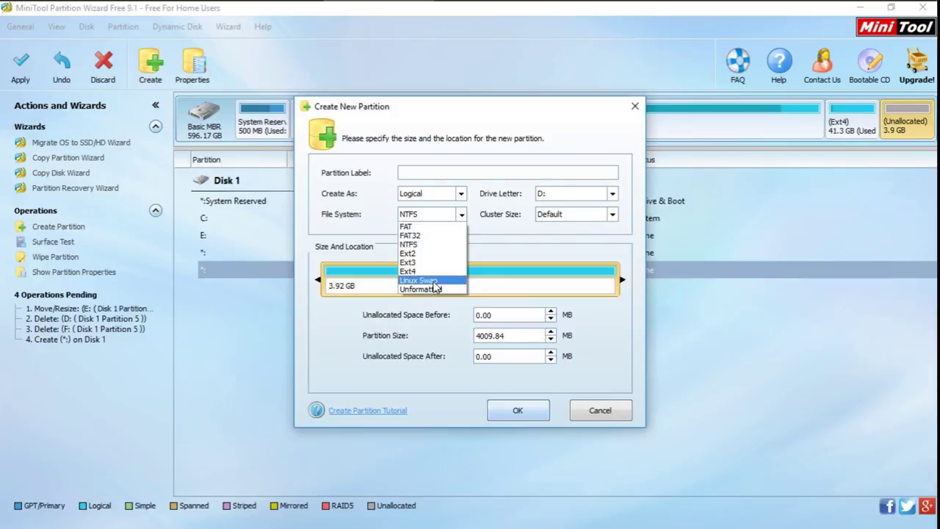
pyautogui.click(435, 285)
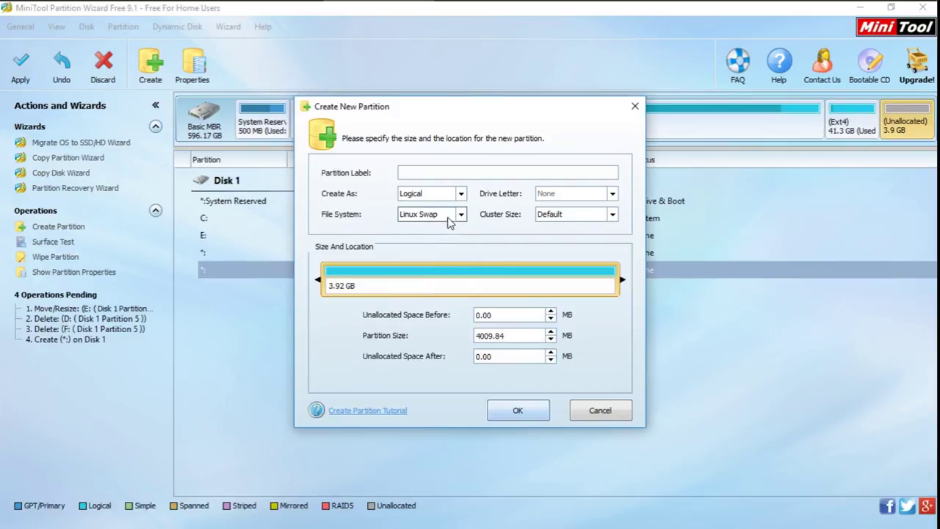
pyautogui.click(532, 410)
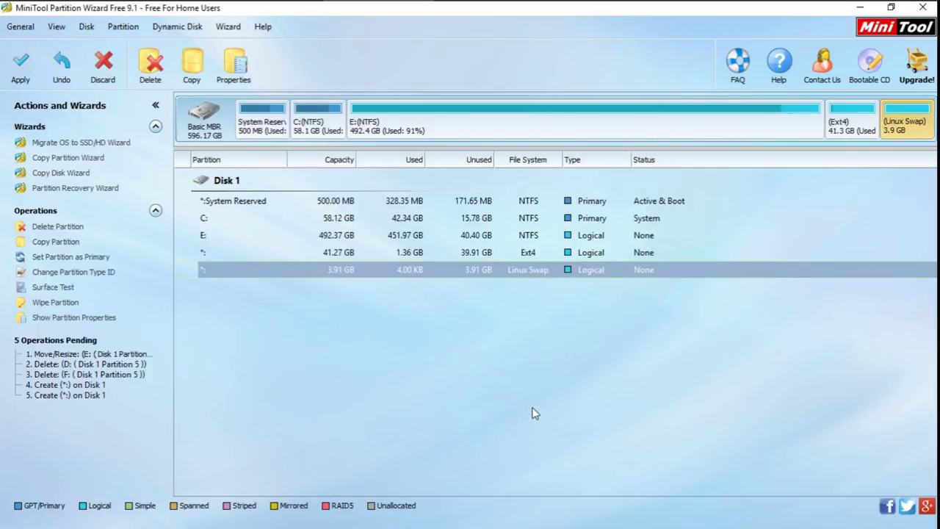
# Review the new Ext4 and Linux Swap partitions at the end of the disk map
pyautogui.click(863, 139)
pyautogui.click(903, 128)
pyautogui.click(861, 129)
pyautogui.click(904, 128)
pyautogui.click(863, 133)
pyautogui.click(914, 132)
pyautogui.click(868, 130)
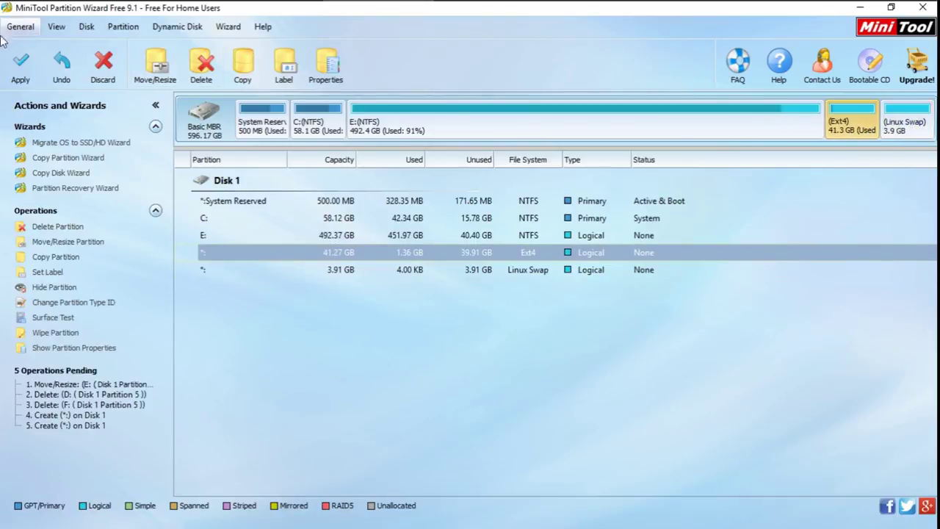
# Apply the pending resize, delete and create operations to Disk 1
pyautogui.click(22, 69)
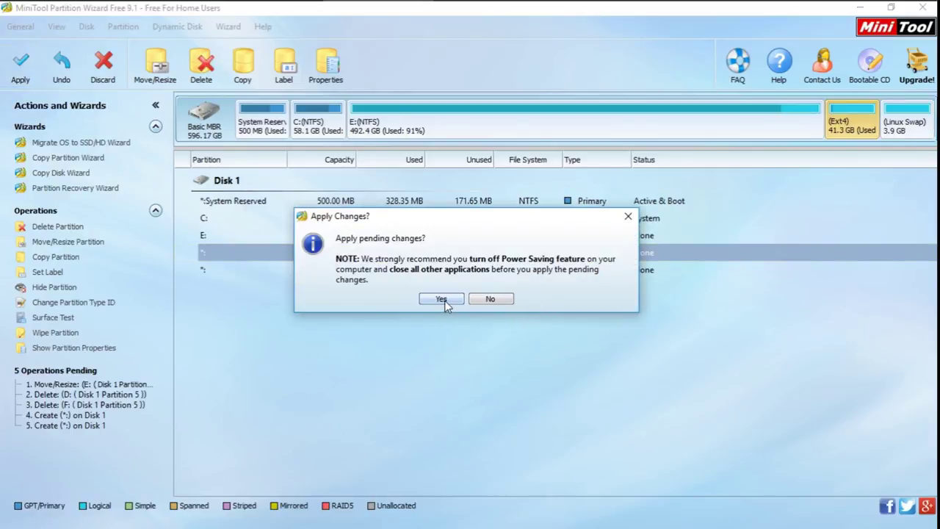